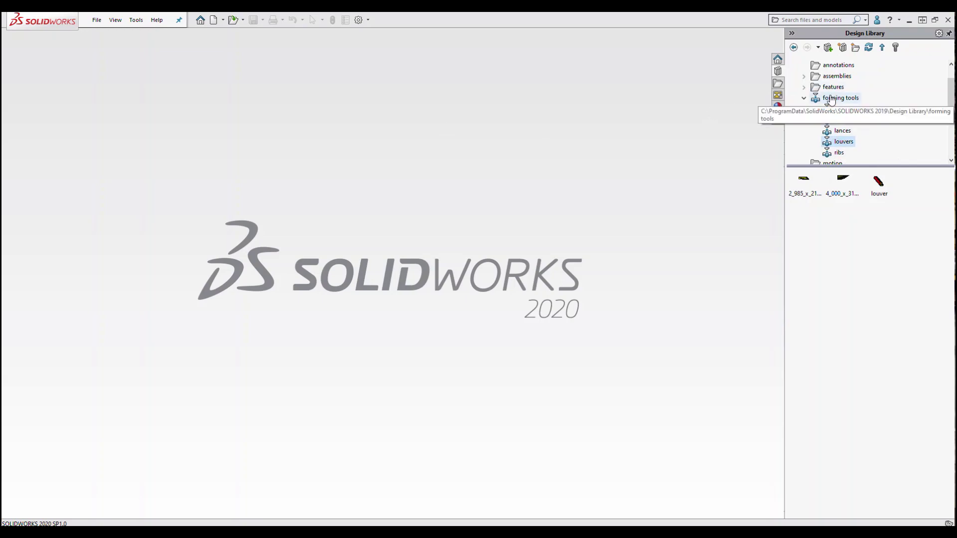
click(777, 60)
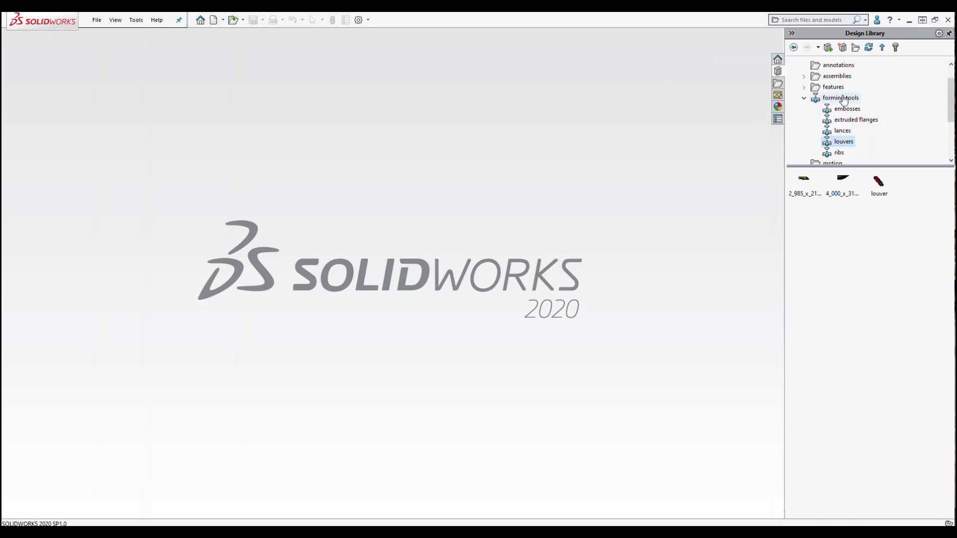
scroll(860, 87, up, 1)
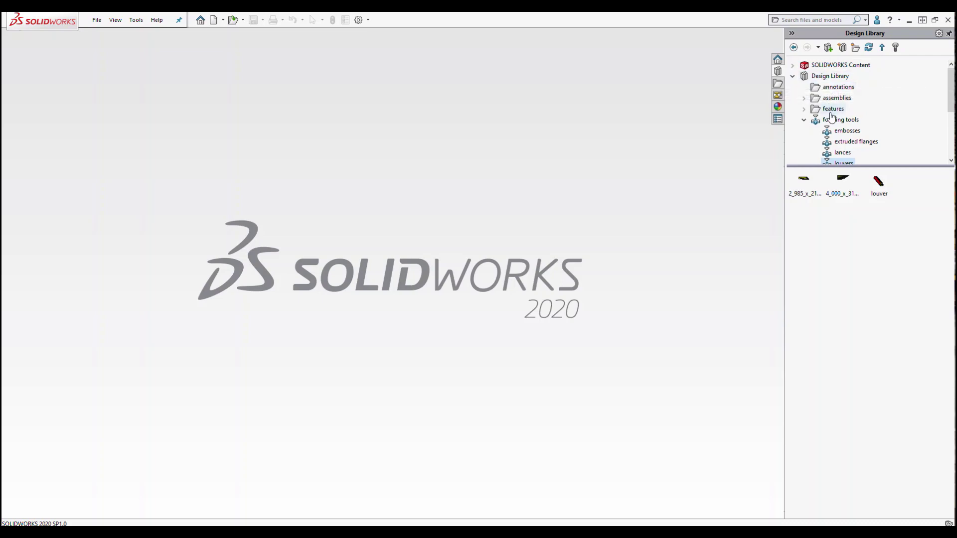
scroll(842, 127, down, 1)
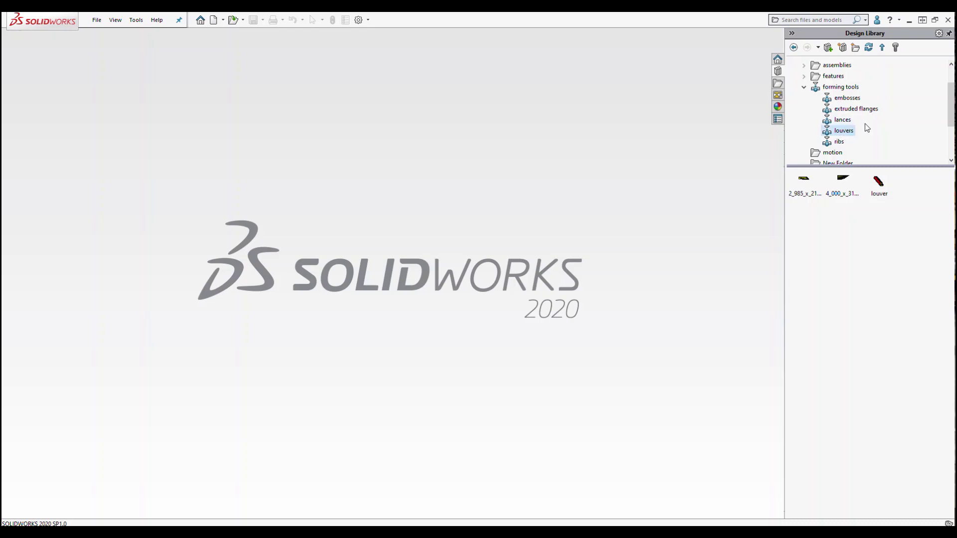
right_click(843, 92)
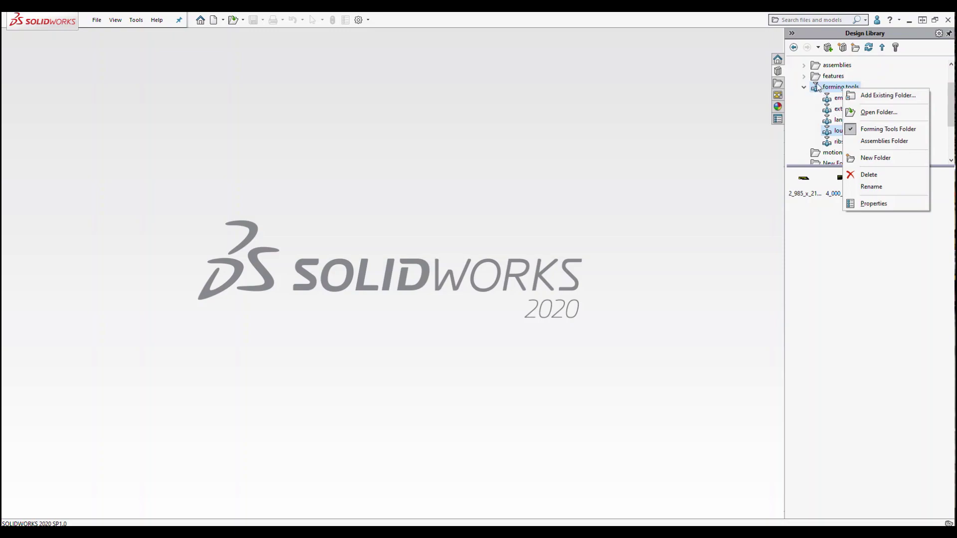
click(825, 137)
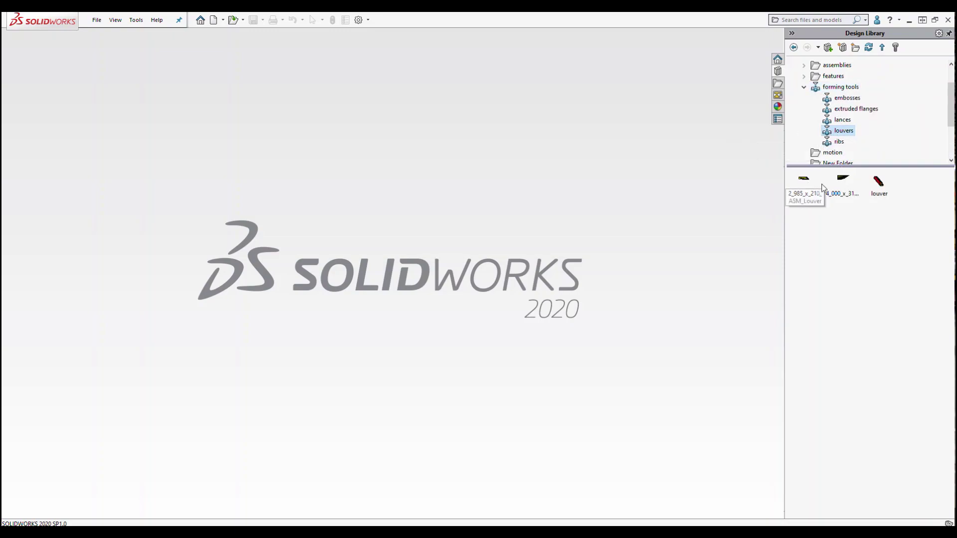
- Create a new part and start a sheet metal base flange on the Top Plane
click(215, 20)
click(393, 396)
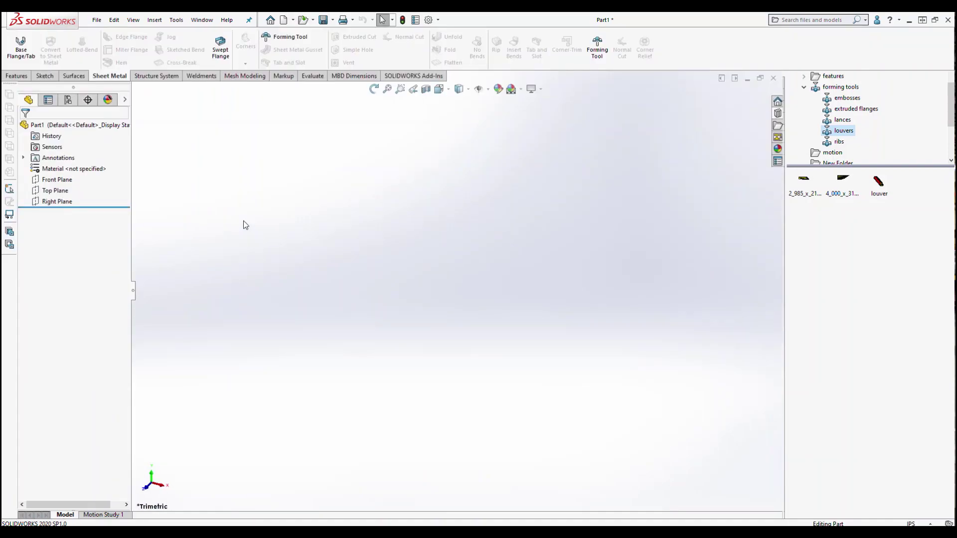
click(19, 49)
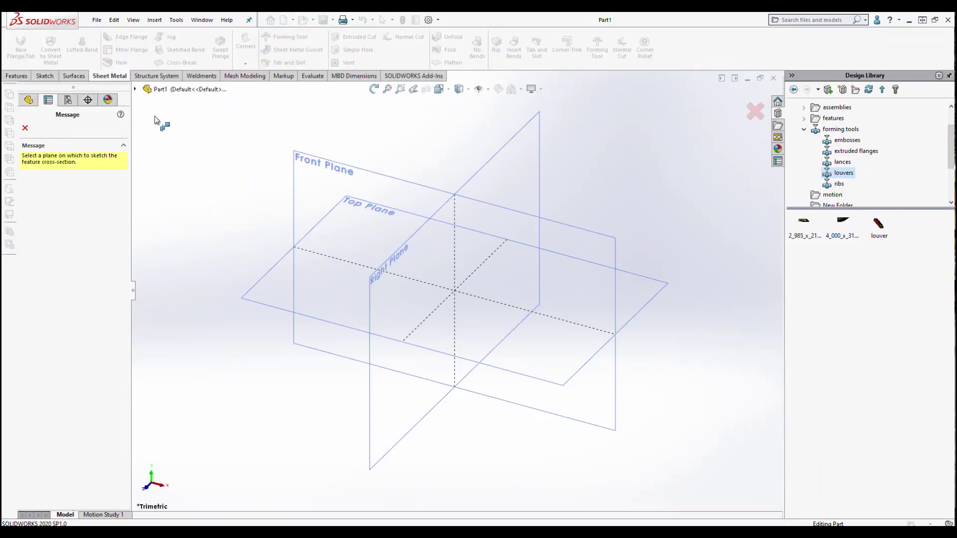
click(287, 289)
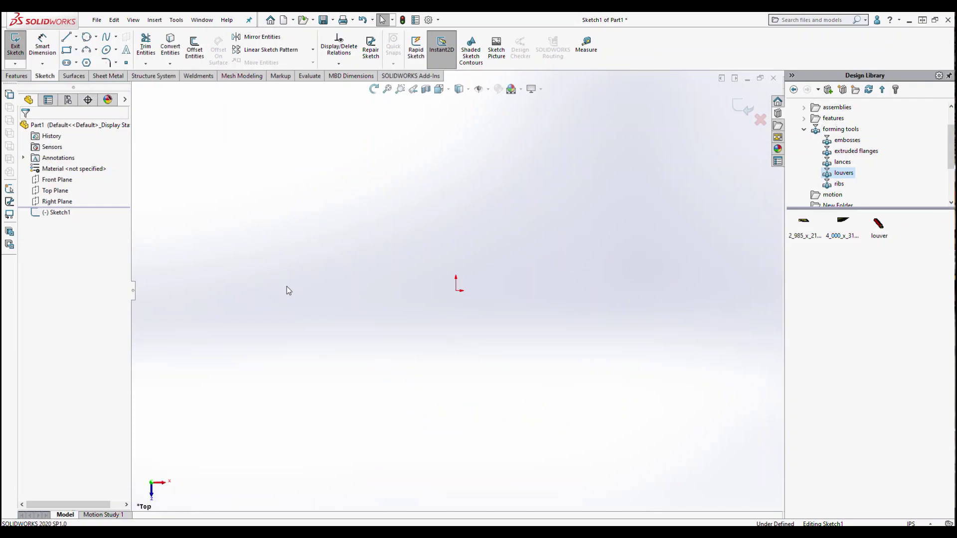
- Sketch a center rectangle at the origin for the plate profile
key(r)
click(64, 166)
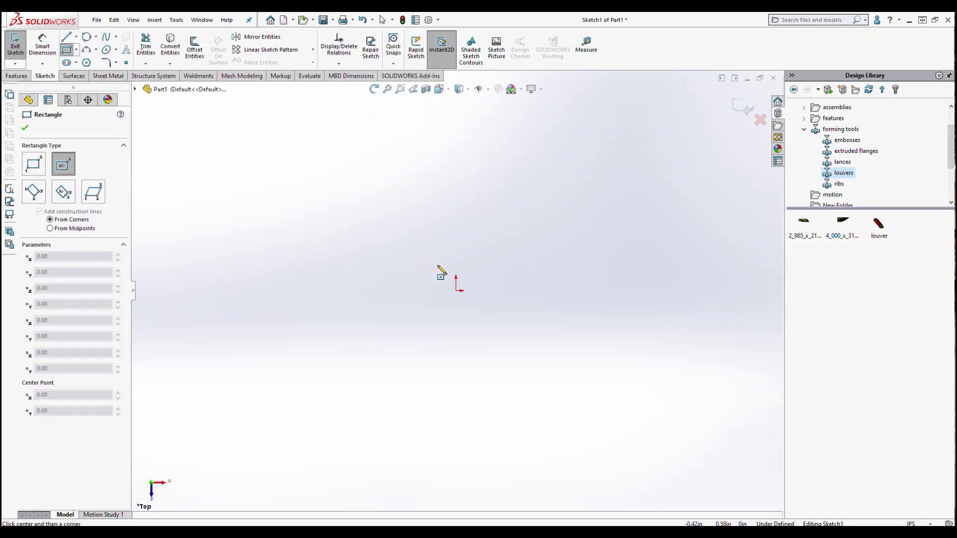
click(457, 288)
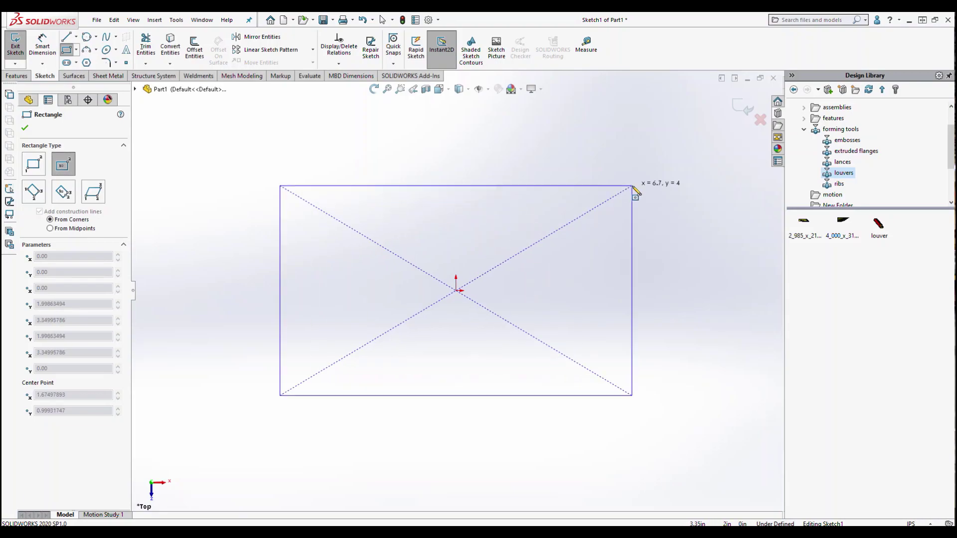
click(679, 149)
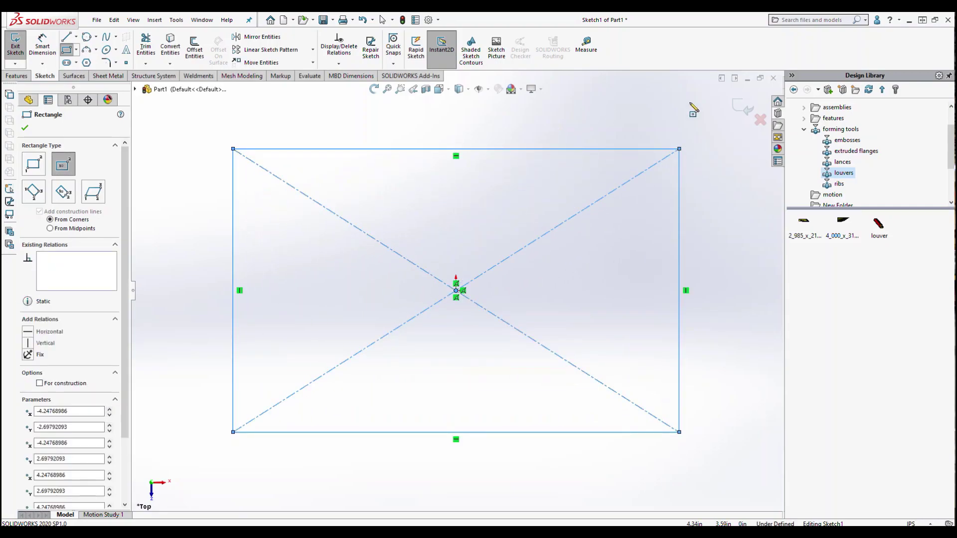
click(744, 108)
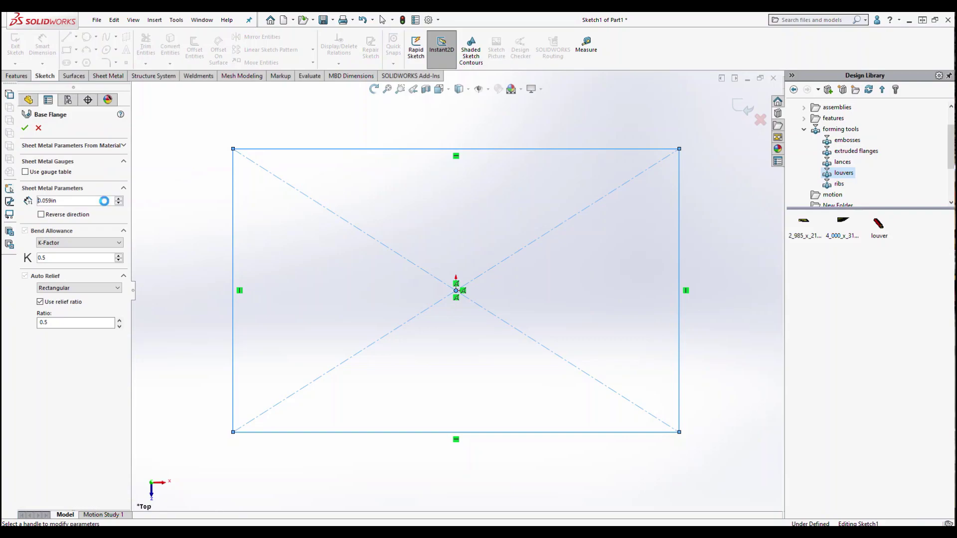
- Accept the base flange plate and drop the first louver onto it, flipped to the opposite side
click(26, 128)
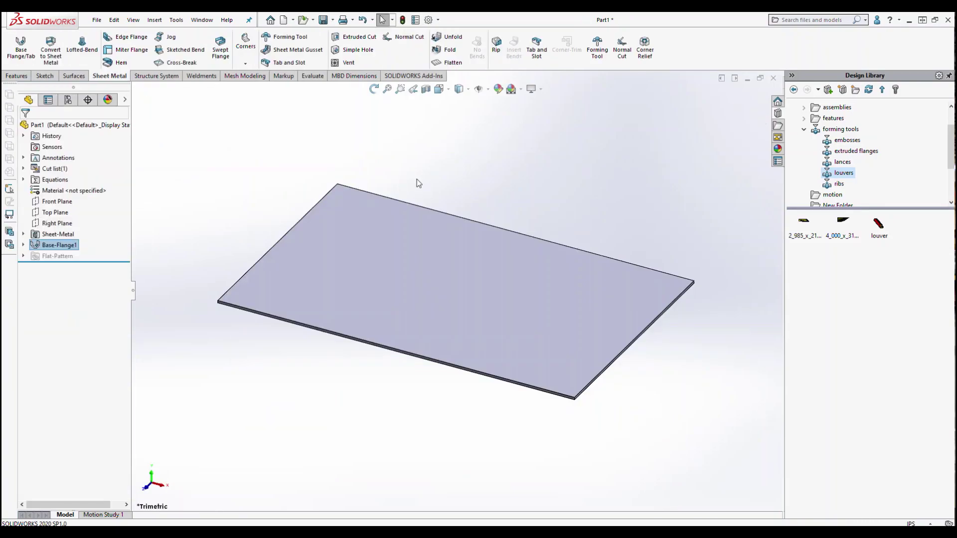
drag(807, 219, 380, 269)
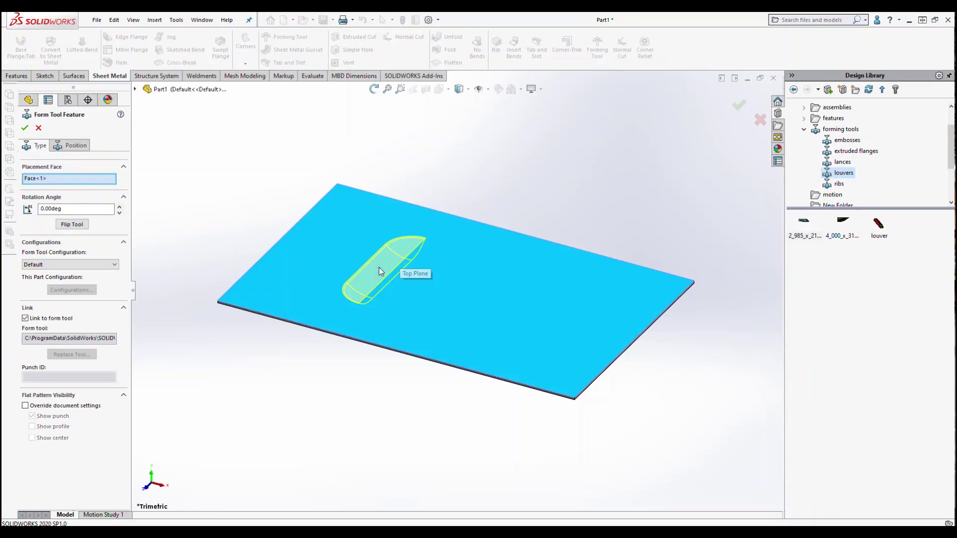
click(72, 224)
click(72, 225)
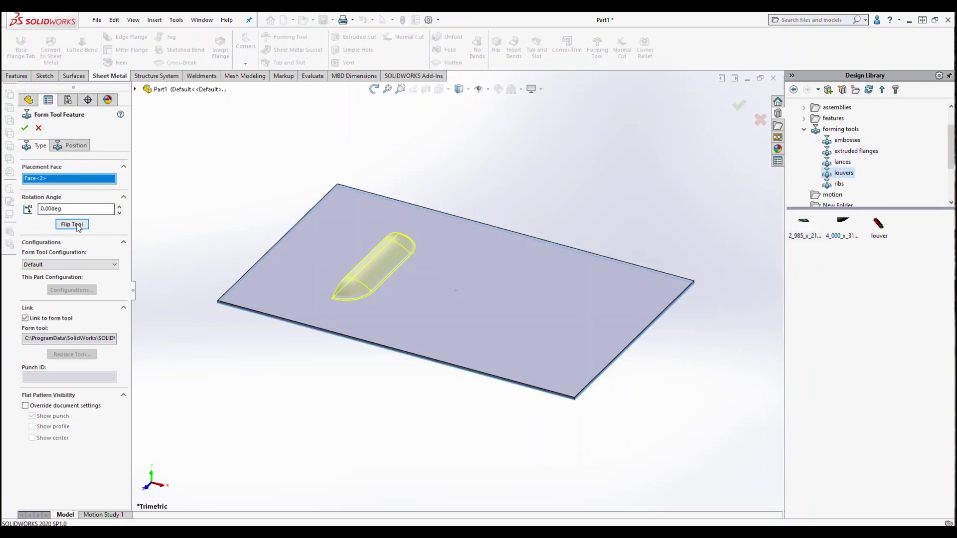
click(73, 225)
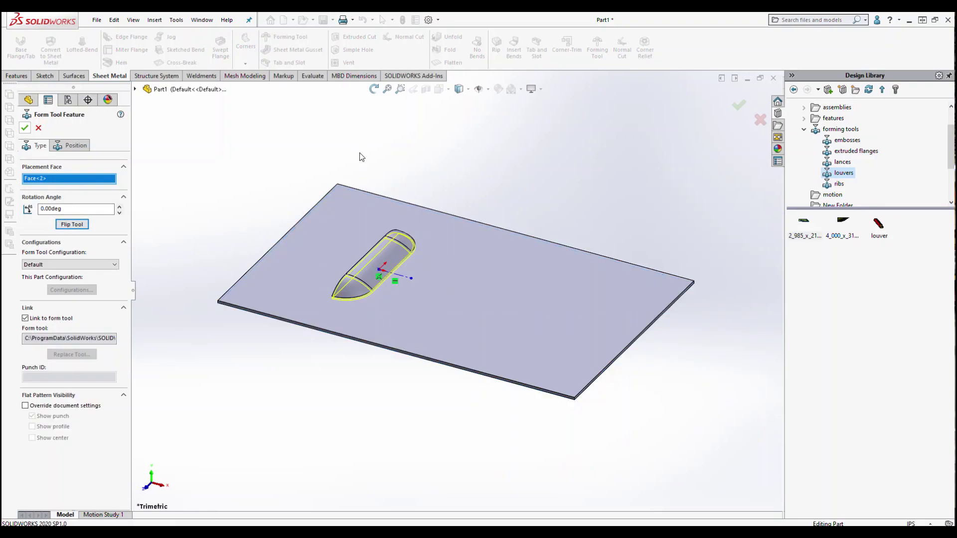
- Place and accept the longer 4_000 louver beside the first one on the plate
middle_drag(373, 382, 442, 436)
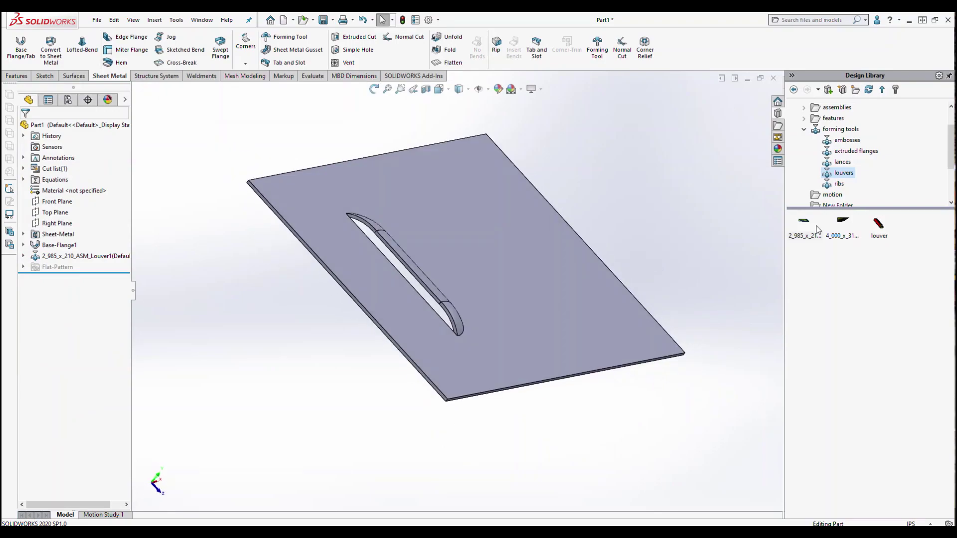
drag(839, 228, 491, 250)
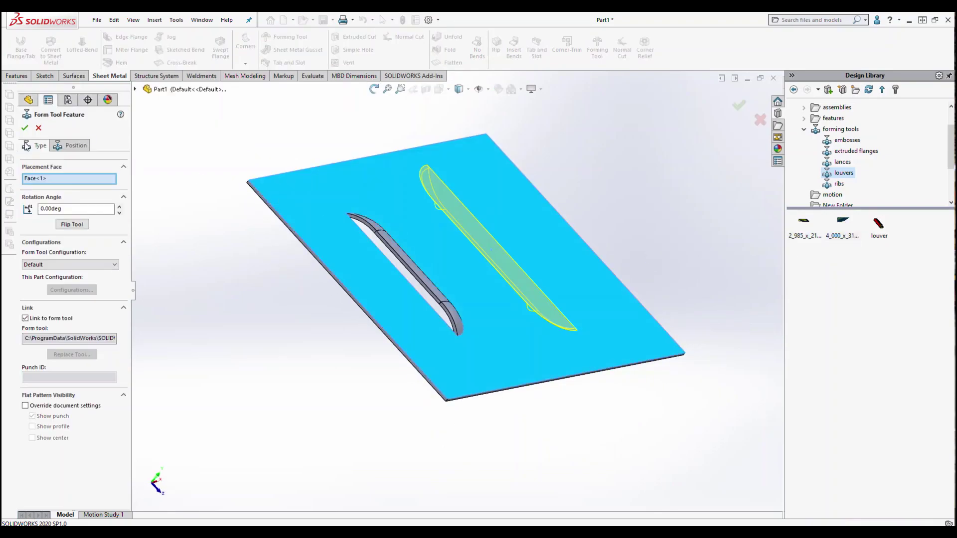
key(Return)
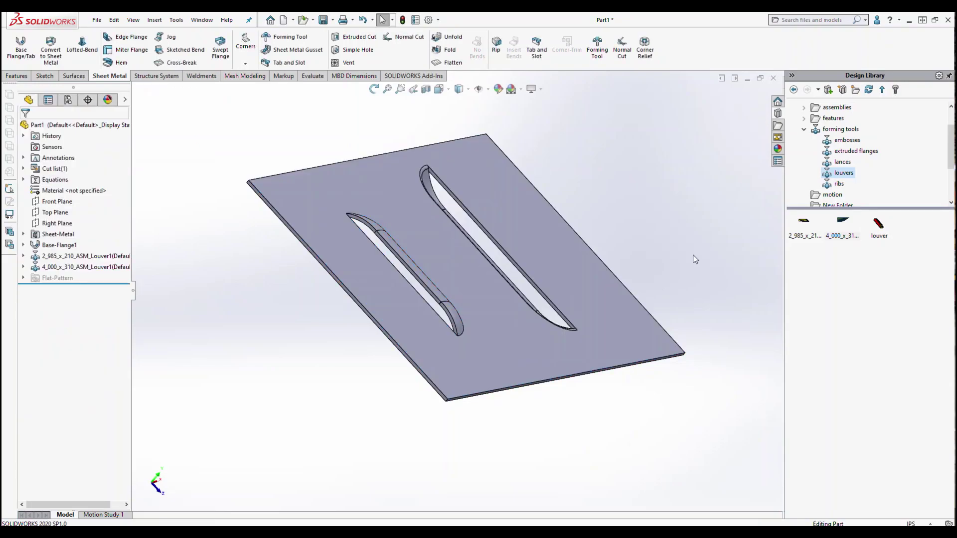
mouse_move(690, 256)
middle_down()
mouse_move(599, 199)
mouse_move(419, 160)
mouse_move(580, 150)
mouse_move(534, 259)
mouse_move(571, 336)
mouse_move(508, 278)
mouse_move(679, 181)
middle_up()
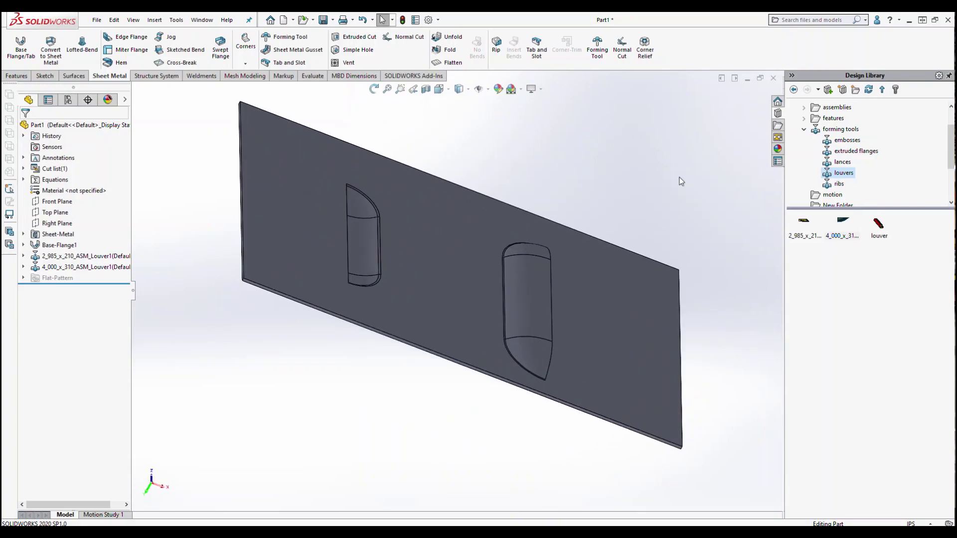